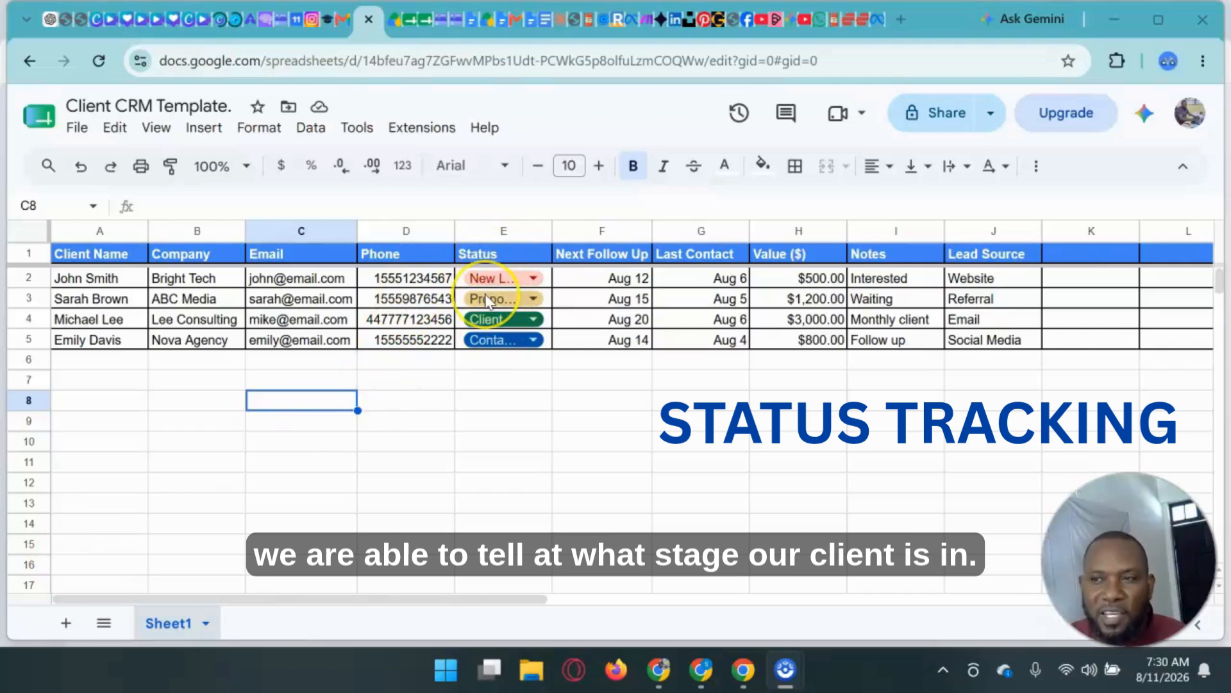
Step: Set the Status in row 2 to Contacted and the Status in row 3 to Closed
click(533, 279)
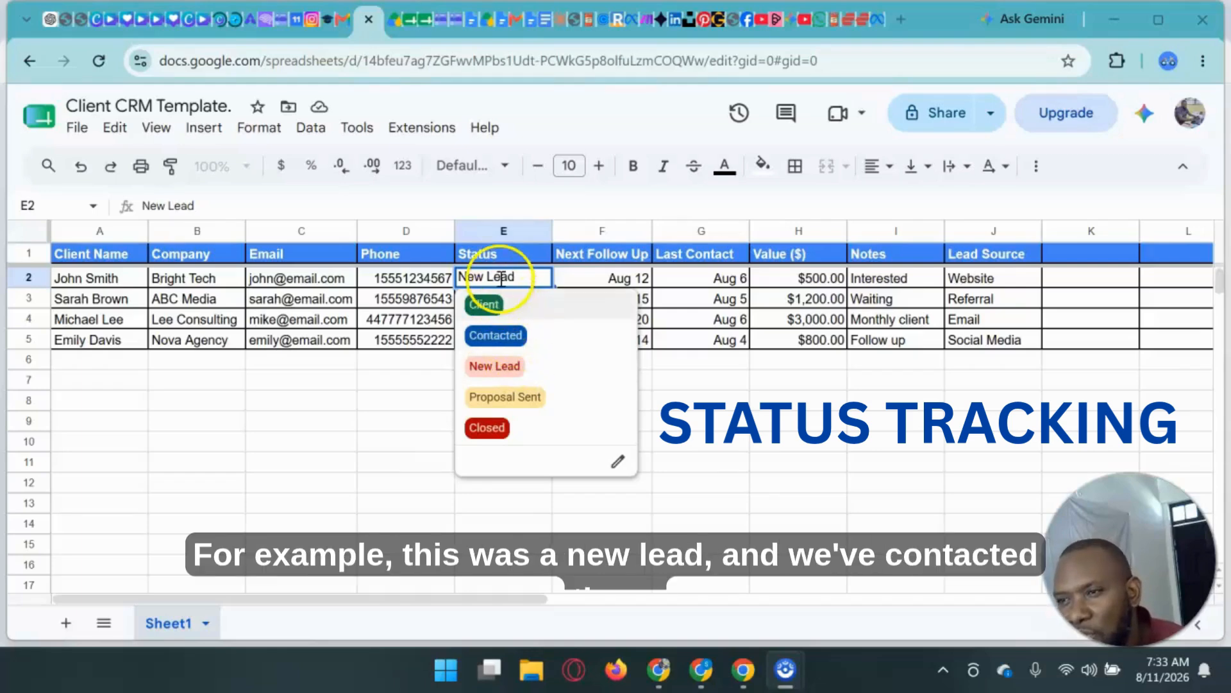
click(503, 340)
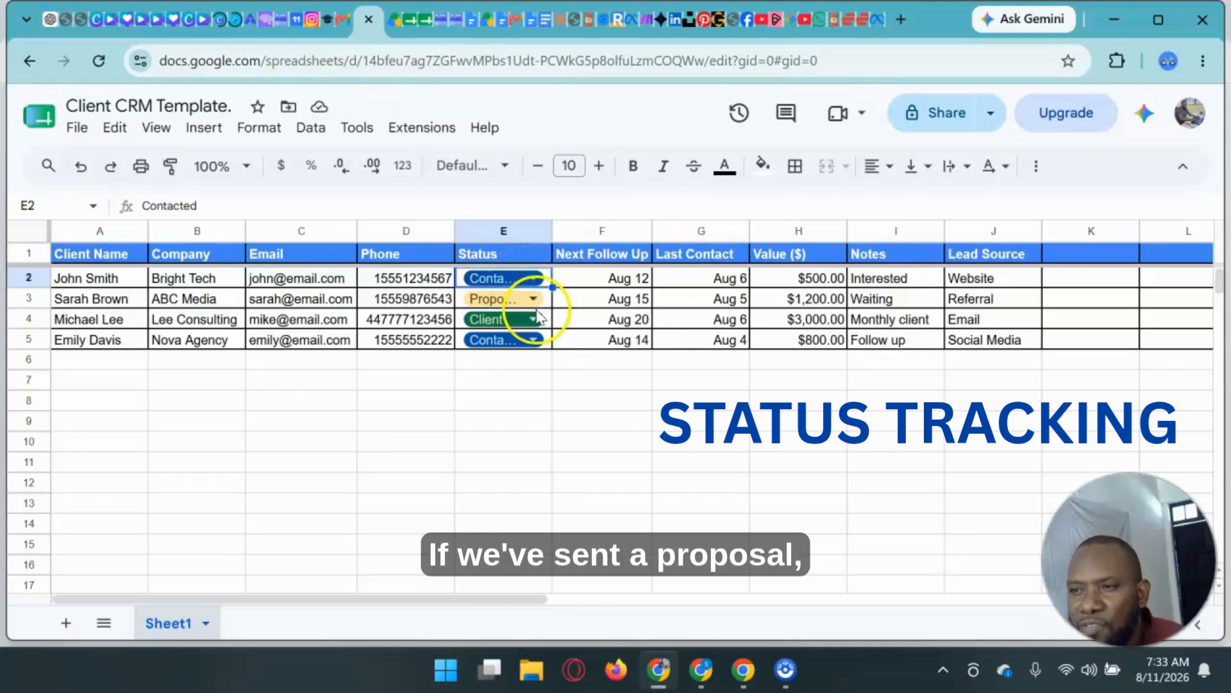
click(534, 298)
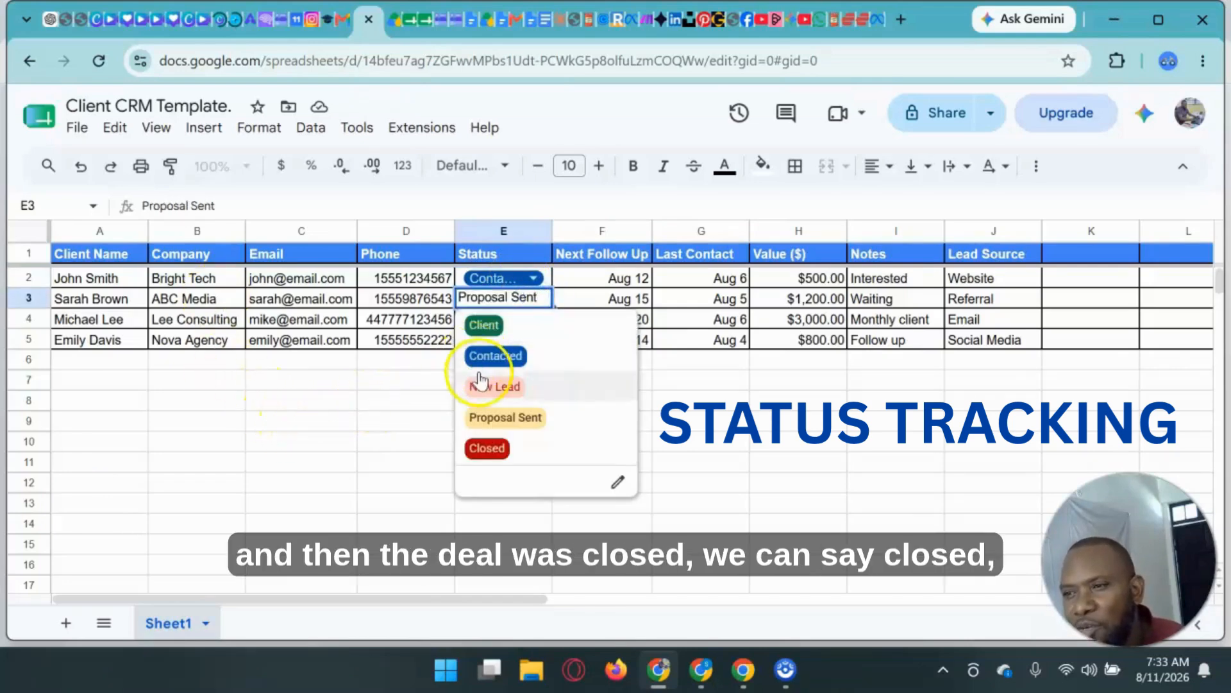
click(488, 448)
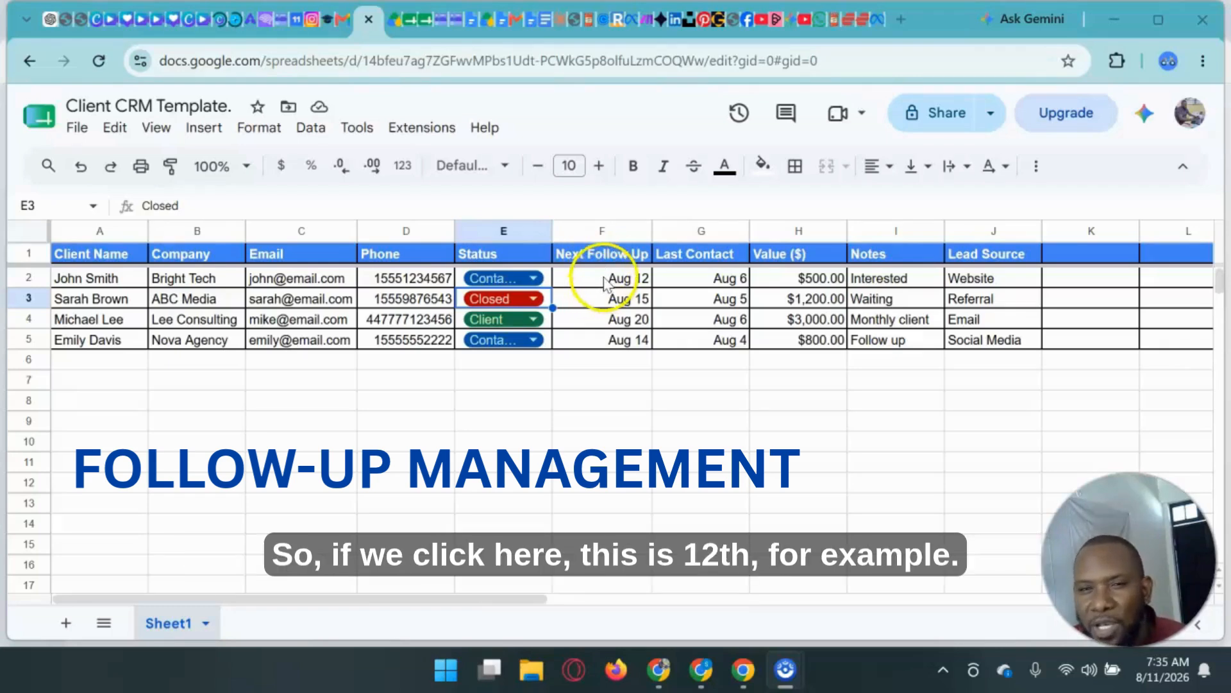
Step: Check the next follow-up date of the client in row 2
click(604, 278)
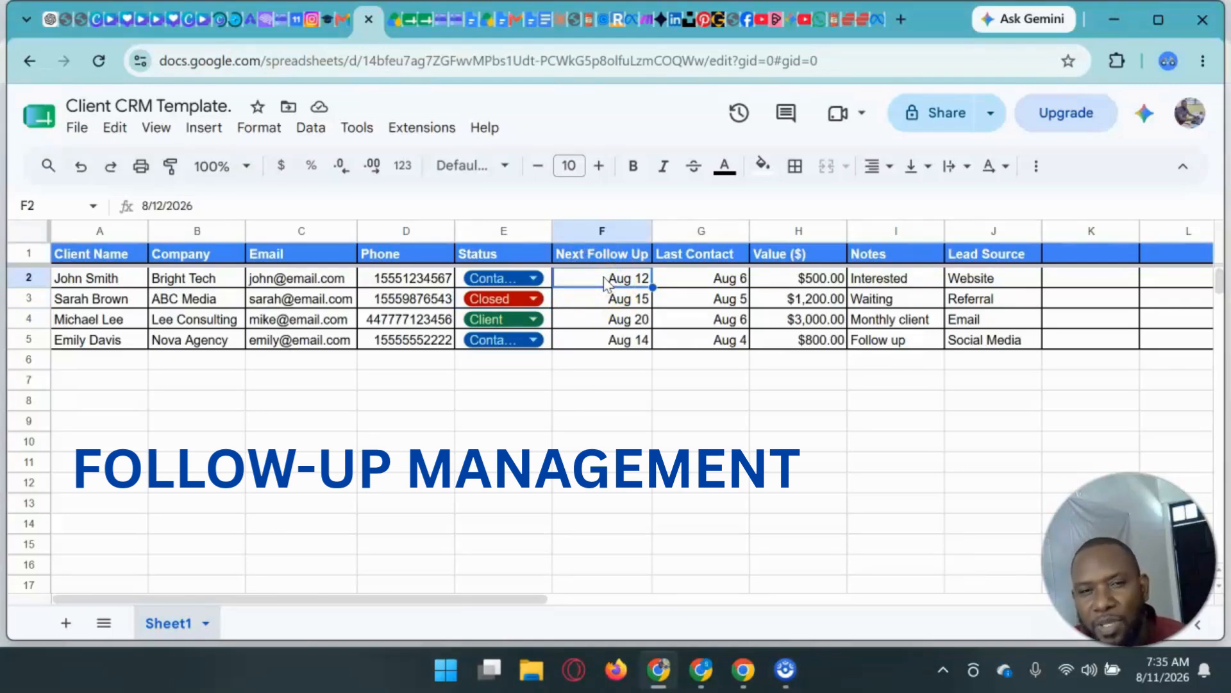
click(604, 283)
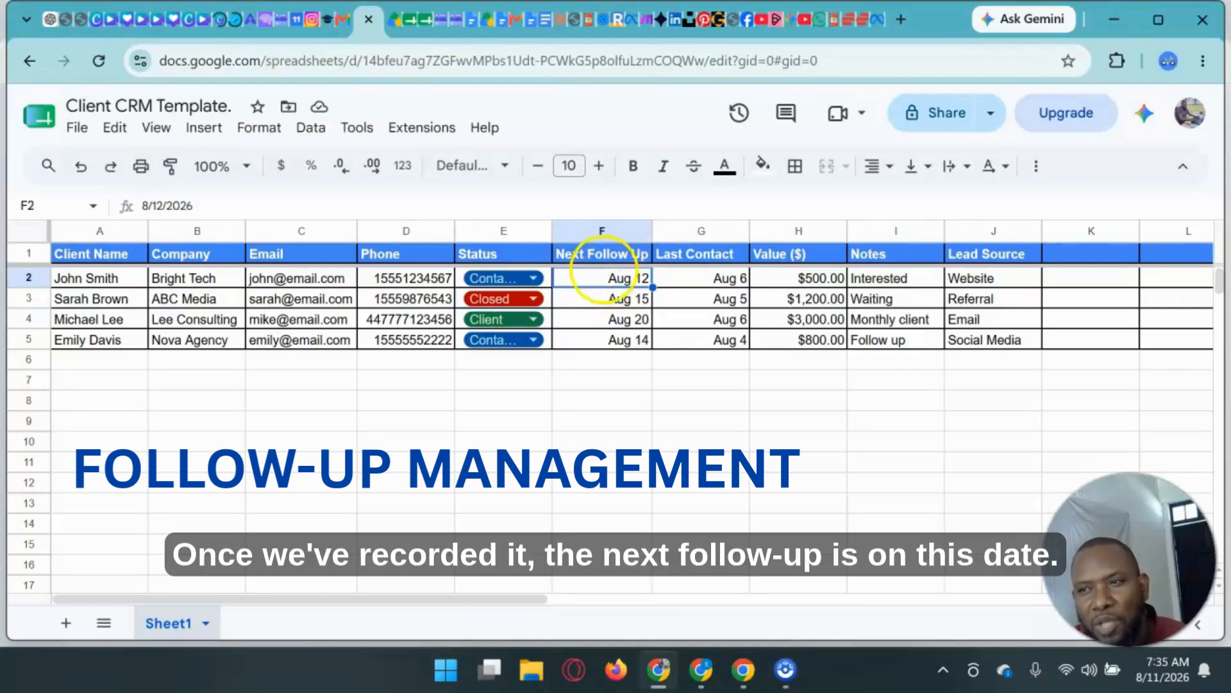
click(597, 283)
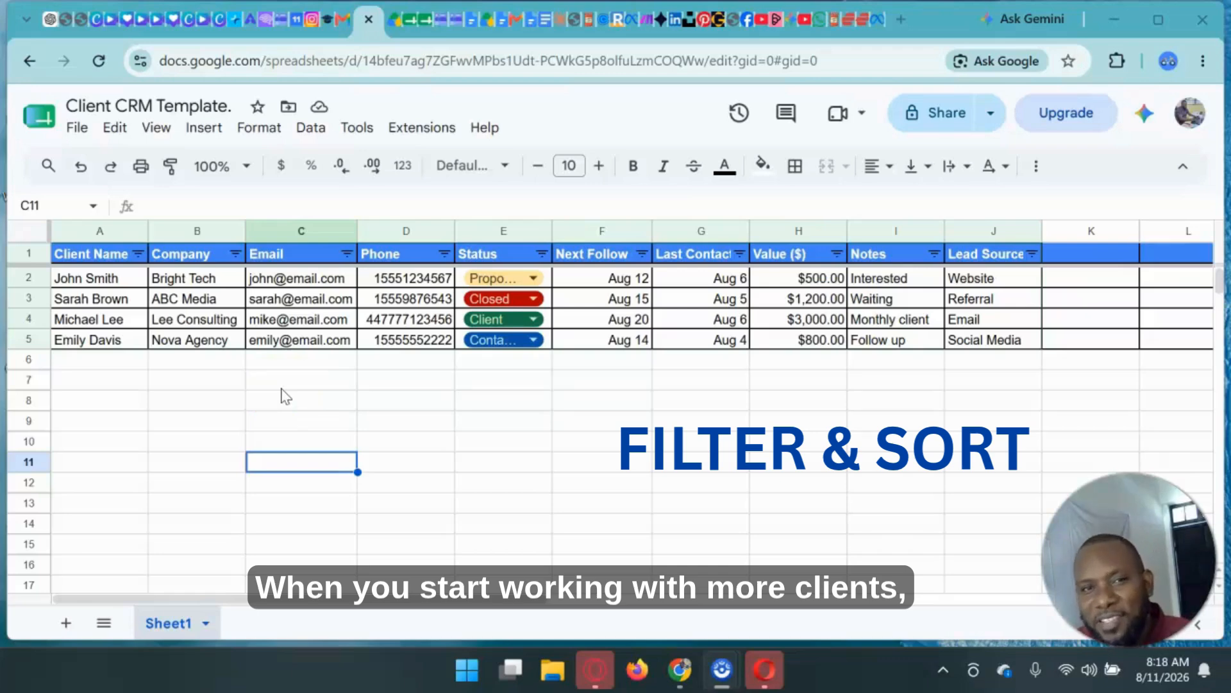
click(542, 256)
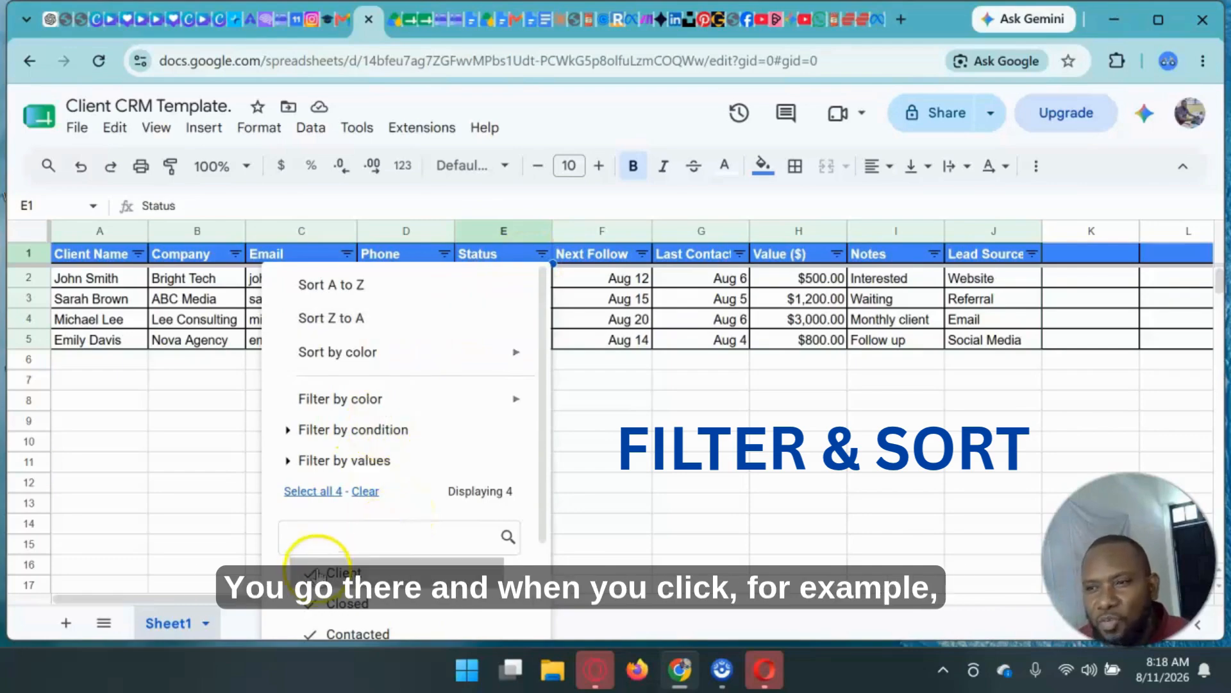
click(364, 492)
click(349, 544)
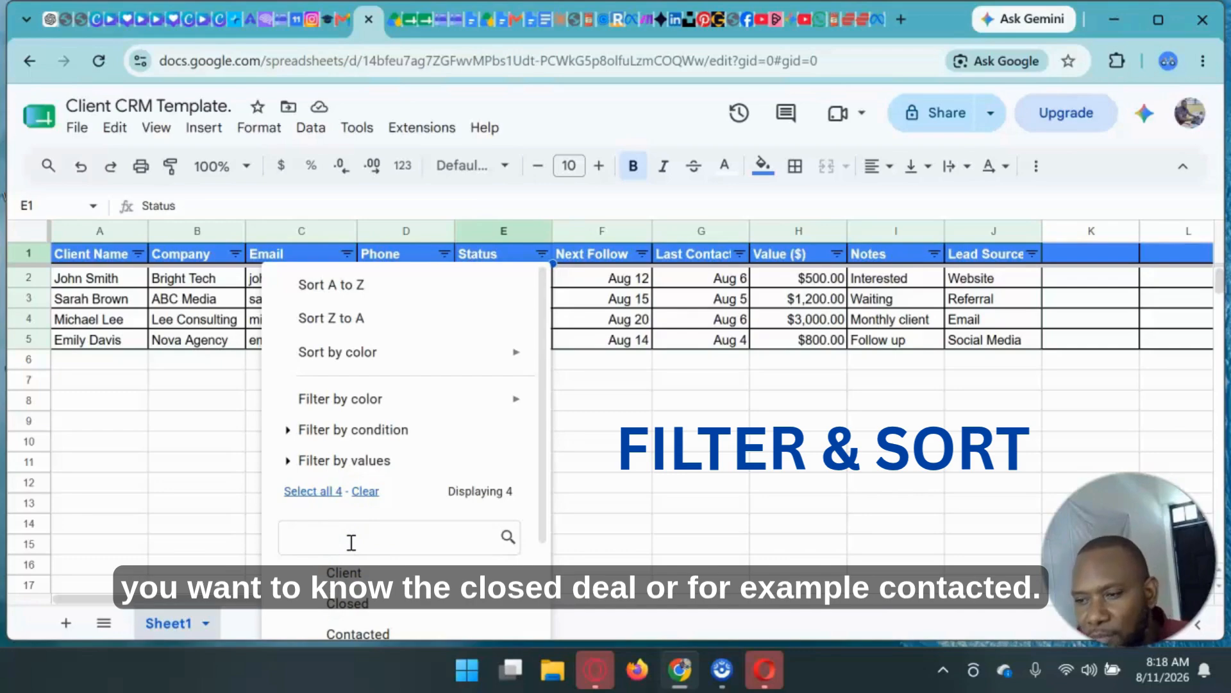
text(cont)
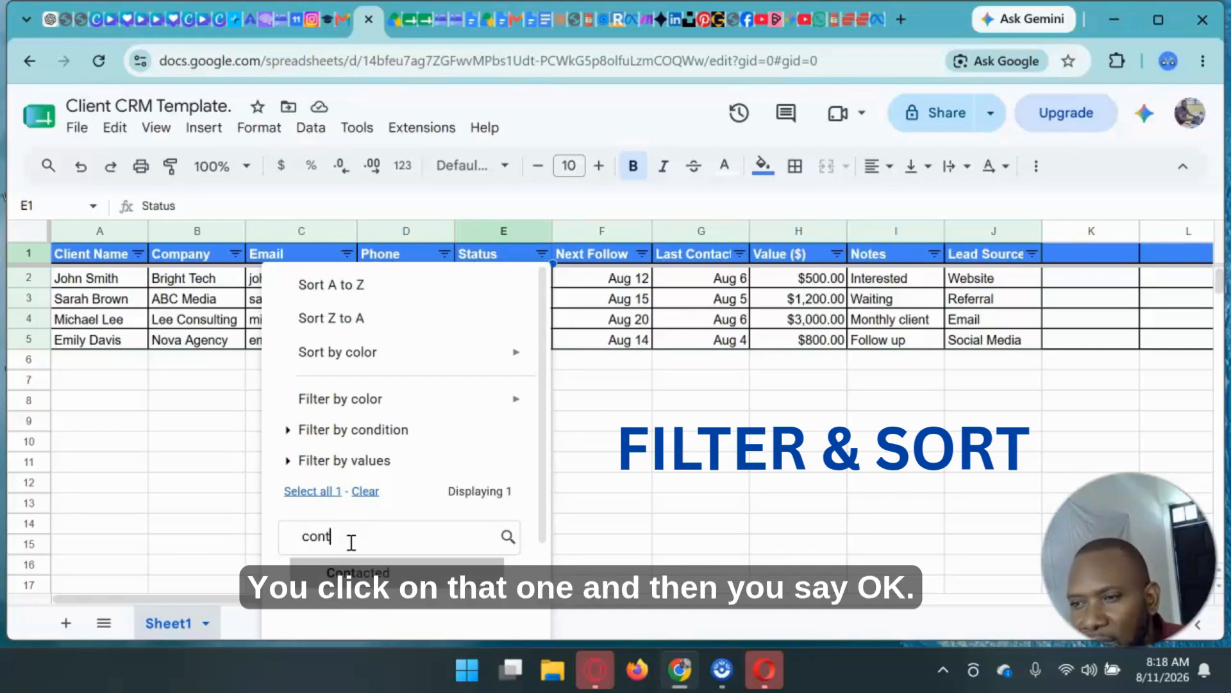
click(357, 567)
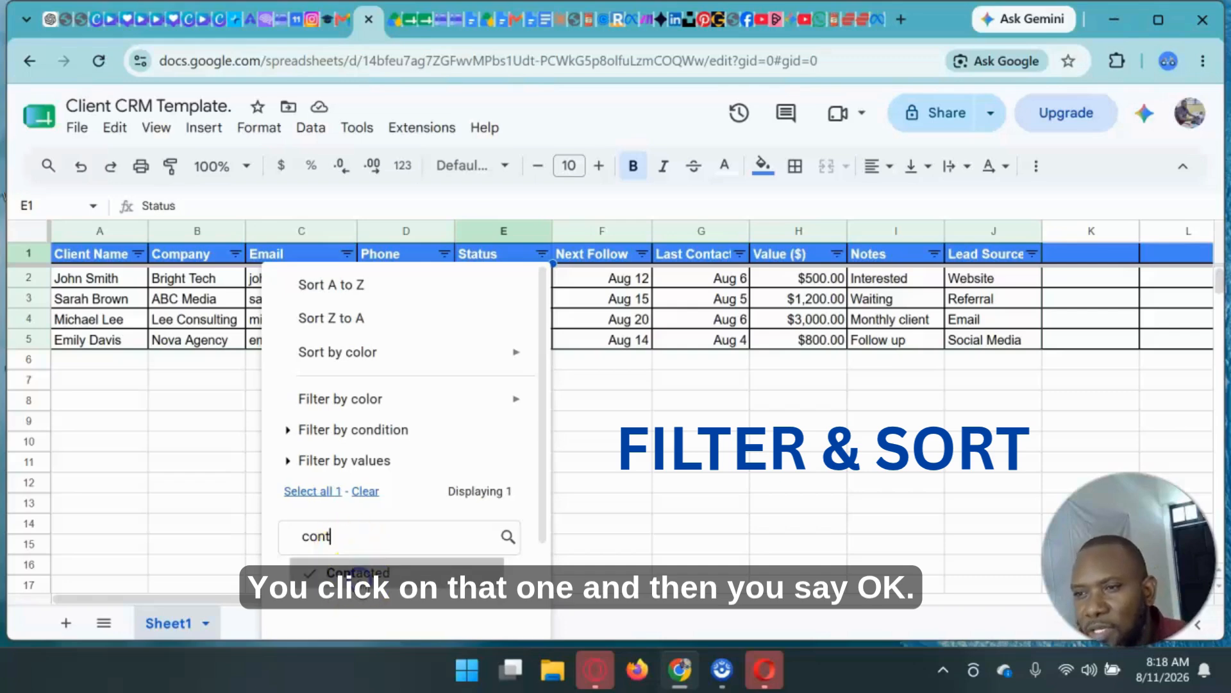
click(637, 485)
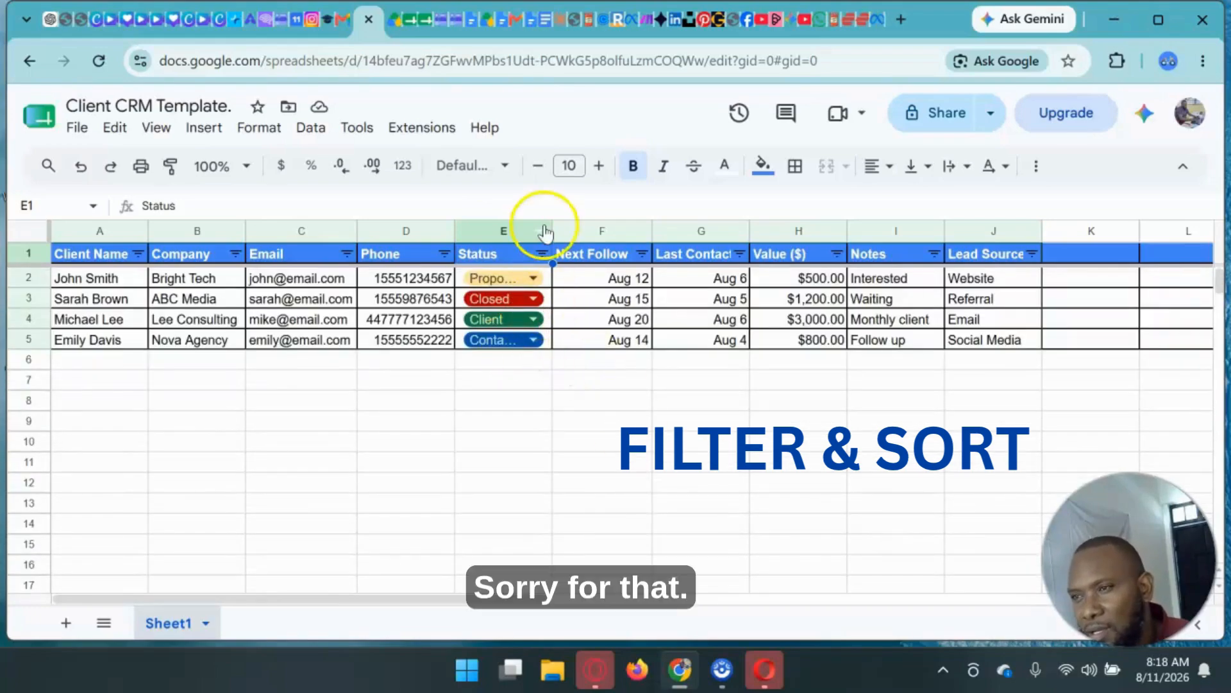
Step: Filter the Status column to show only Closed entries, and undo that filter
click(542, 255)
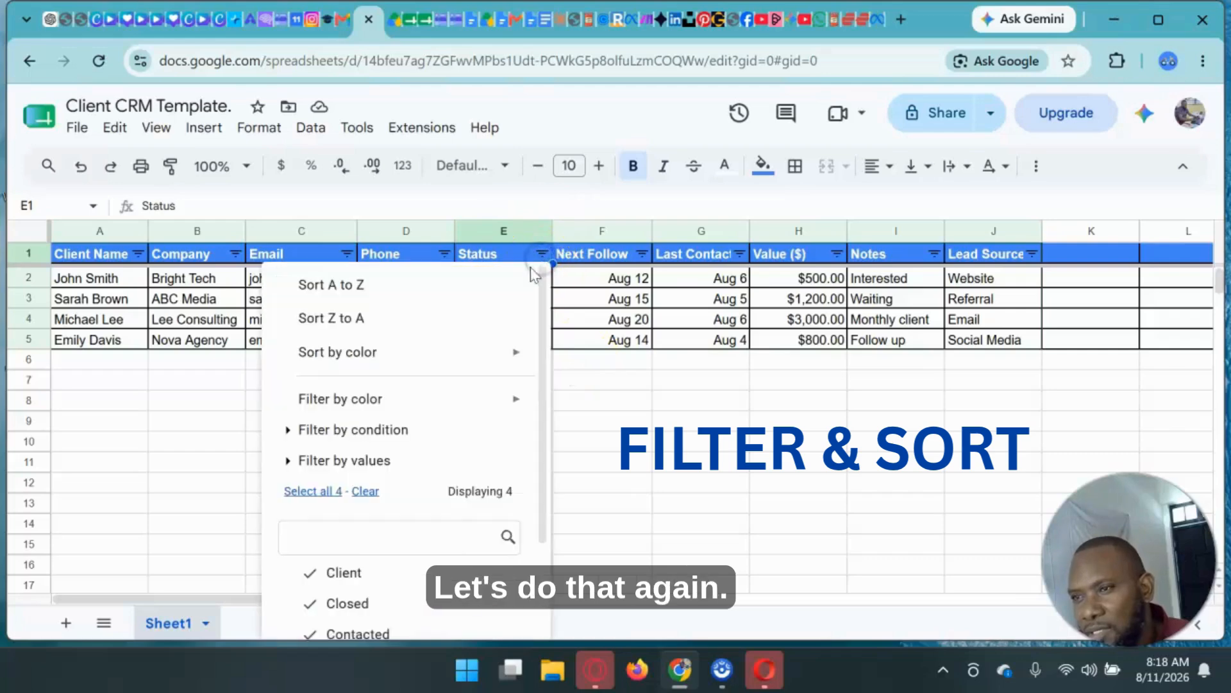
click(365, 491)
click(326, 606)
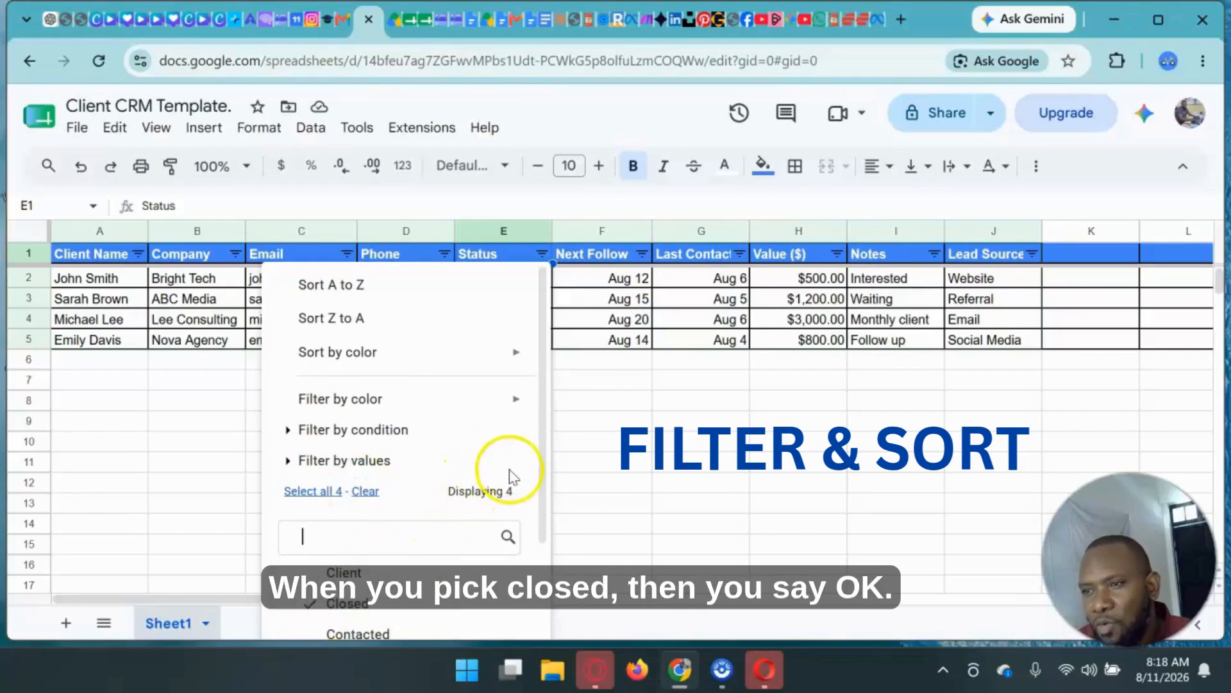
scroll(523, 558, down, 2)
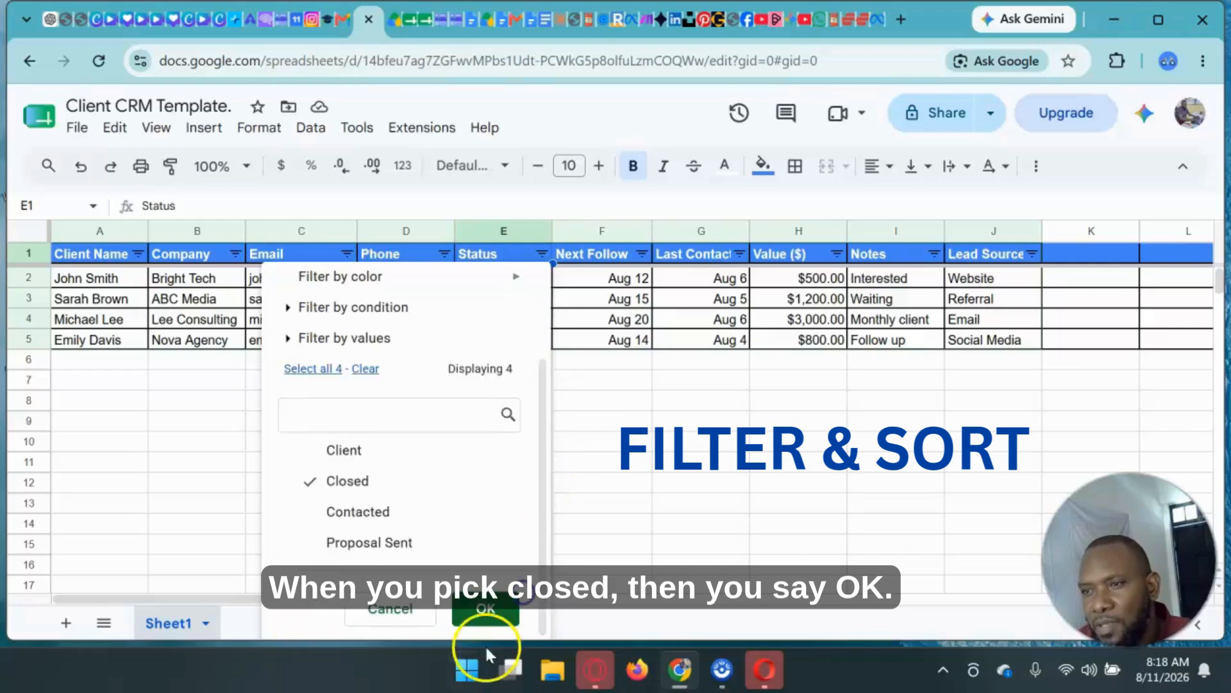
click(495, 613)
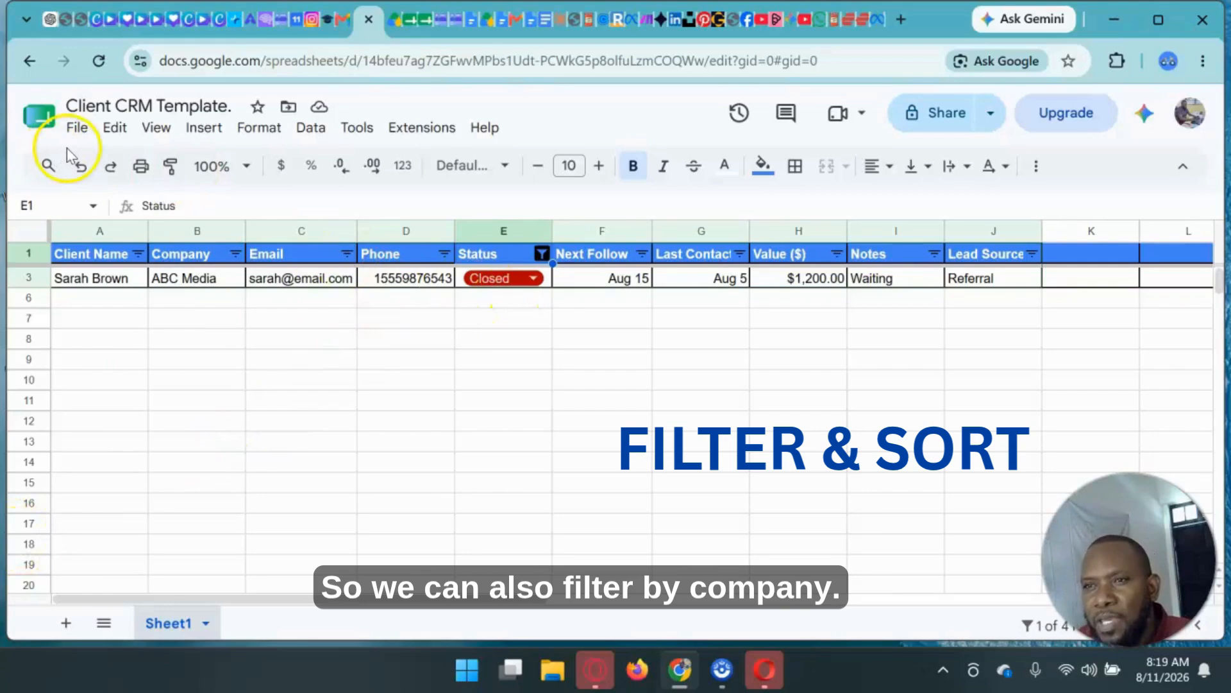
click(81, 168)
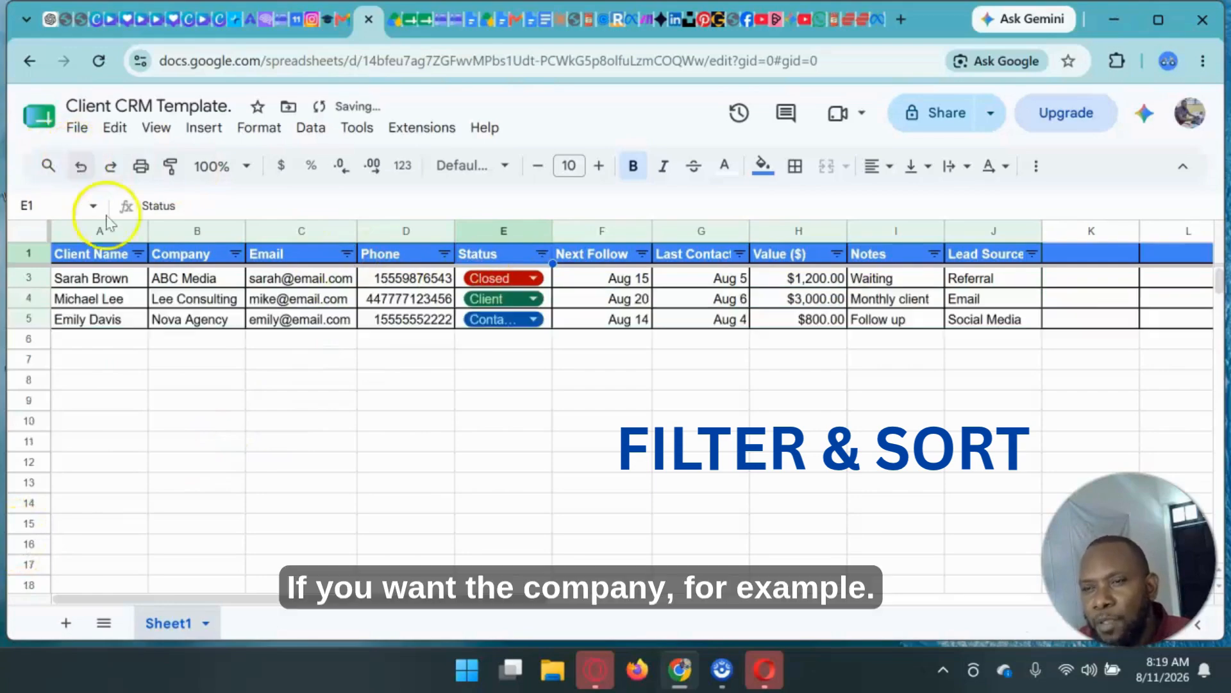
Step: Filter the Company column to show only Bright Tech
click(235, 253)
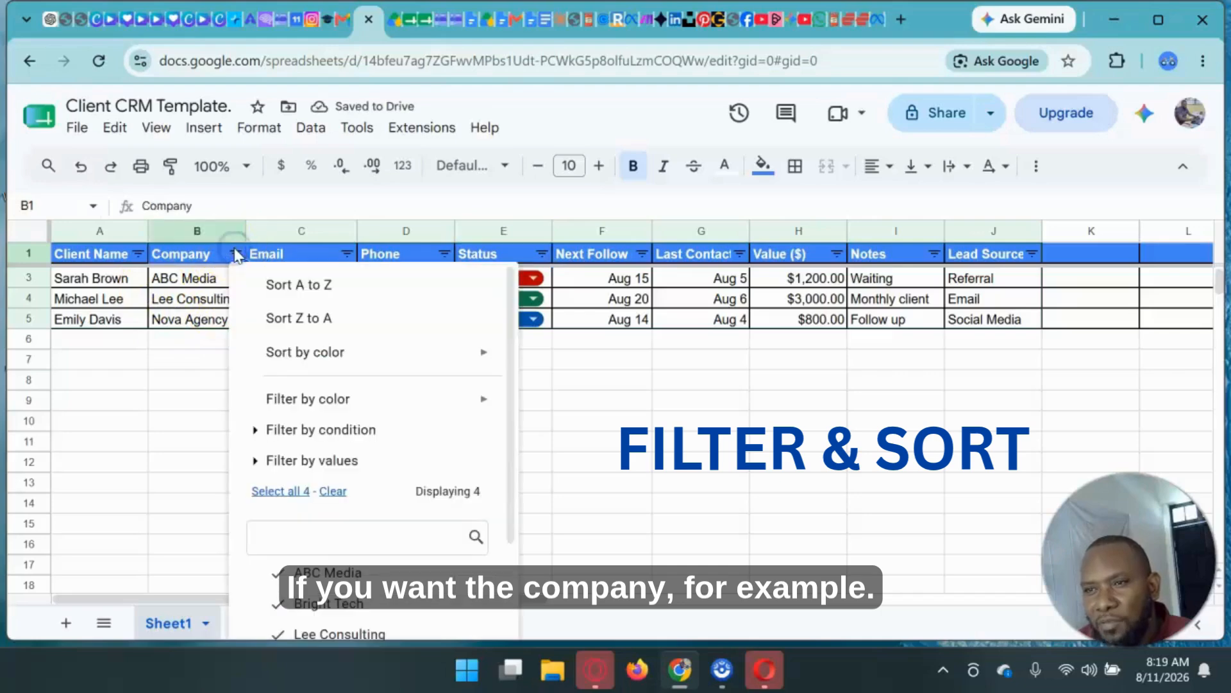
click(131, 361)
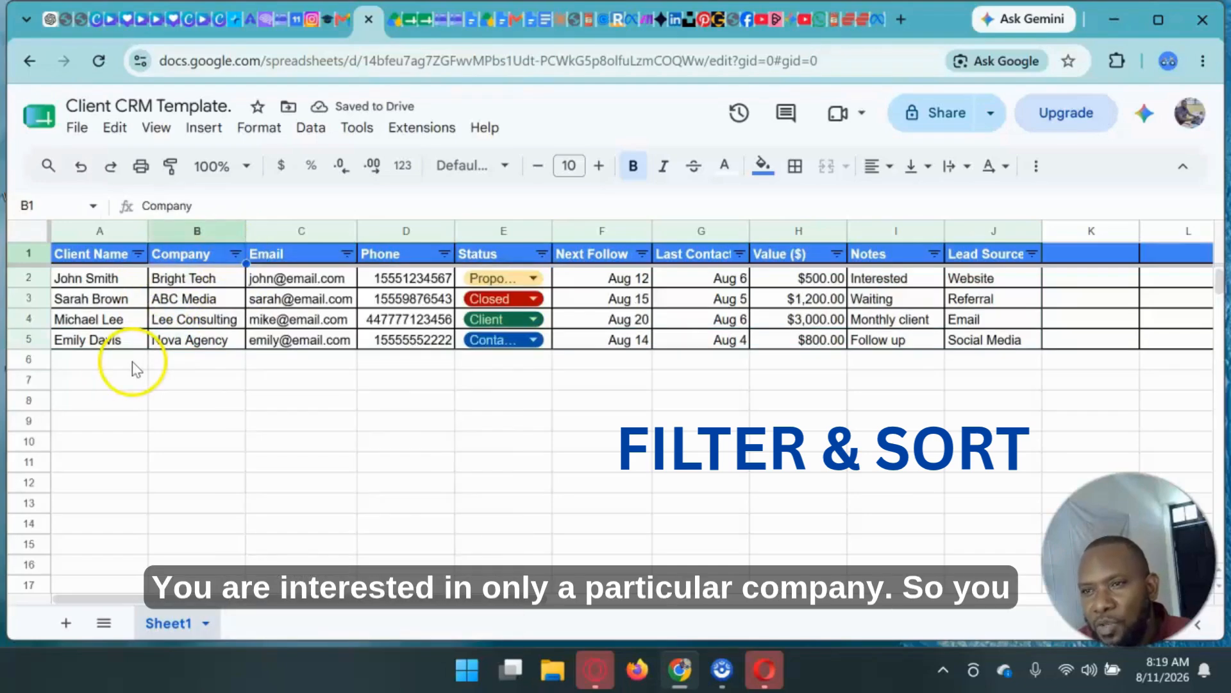
click(235, 254)
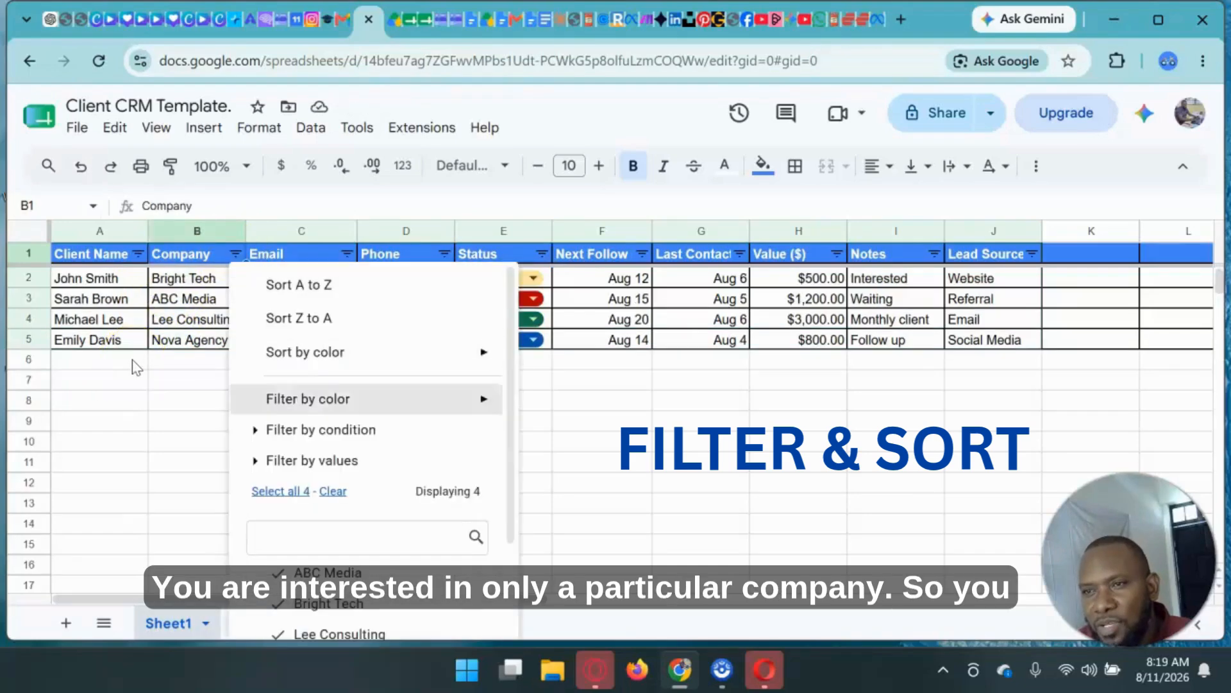
click(333, 491)
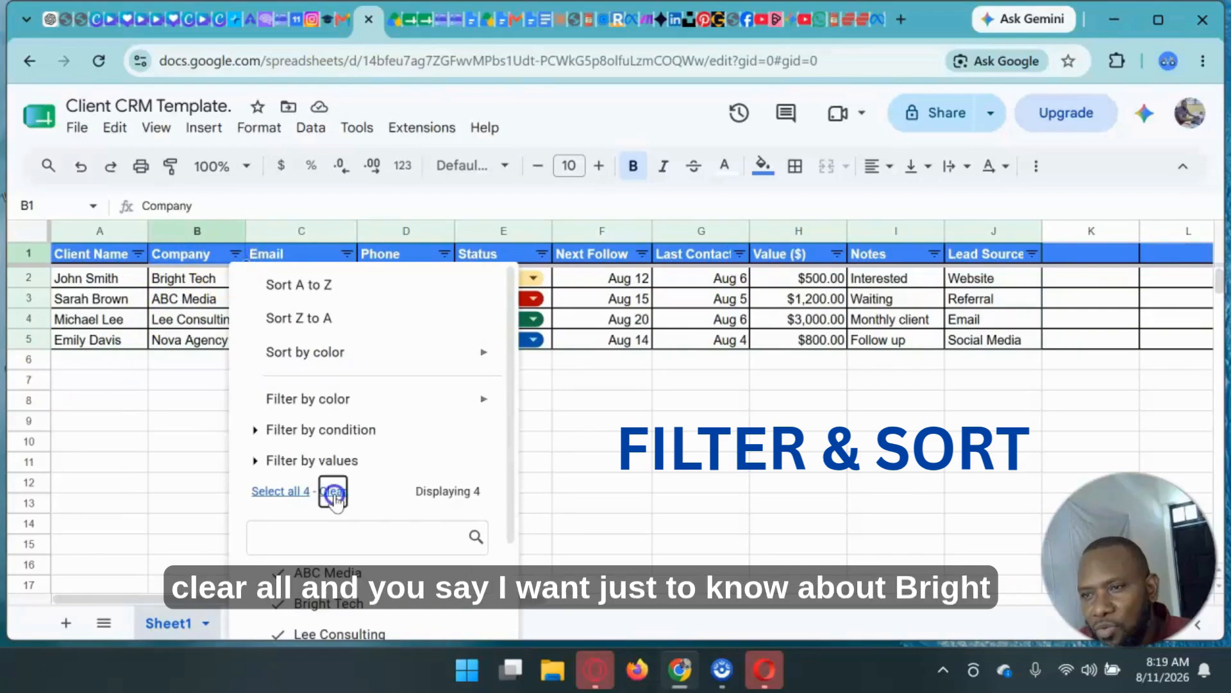
click(320, 604)
scroll(368, 568, down, 2)
click(470, 617)
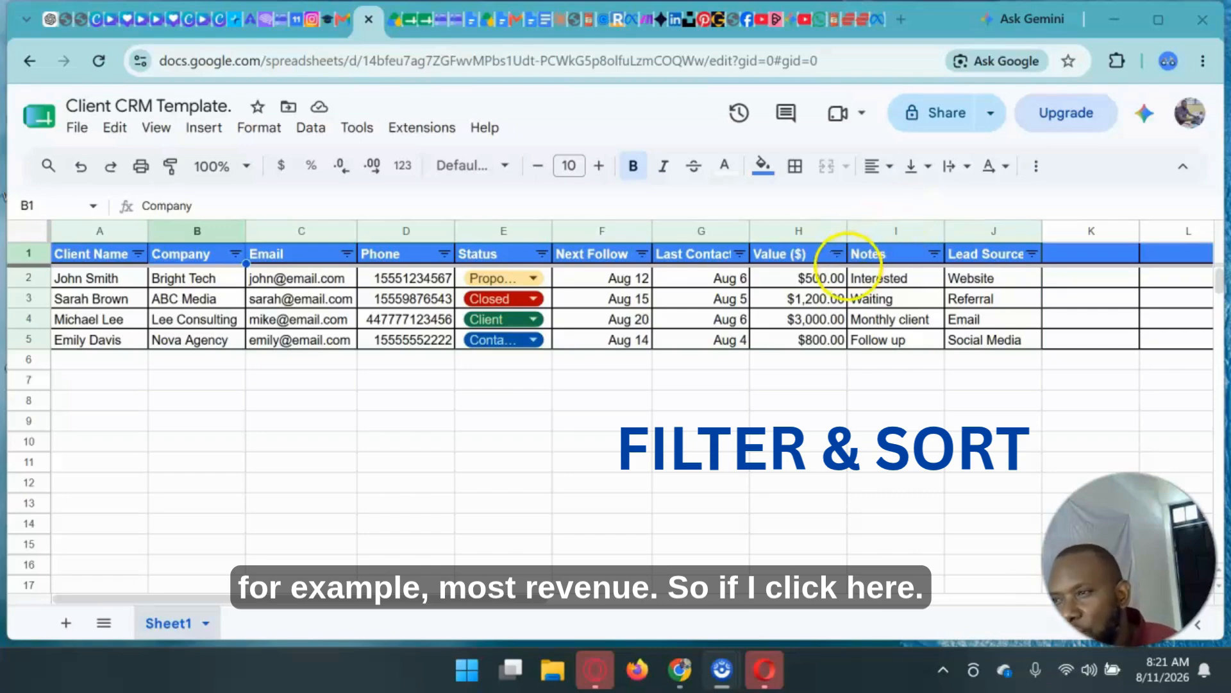
Step: Sort the client table by the Value ($) column from Z to A
click(837, 254)
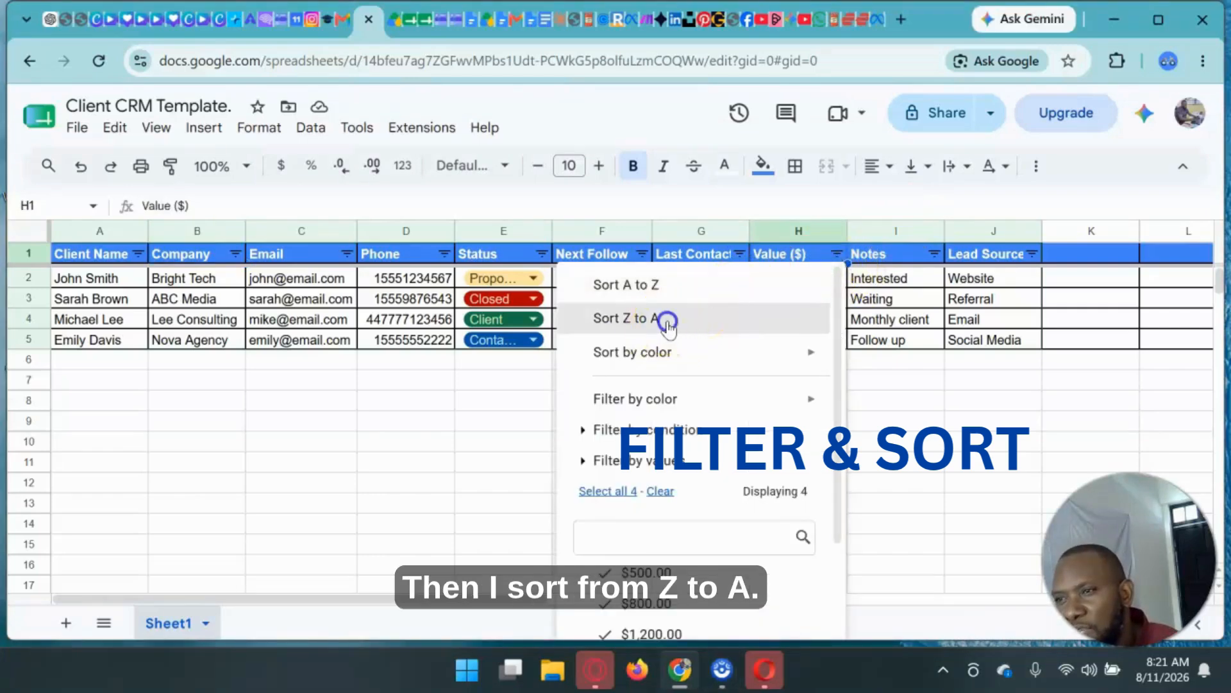
click(667, 320)
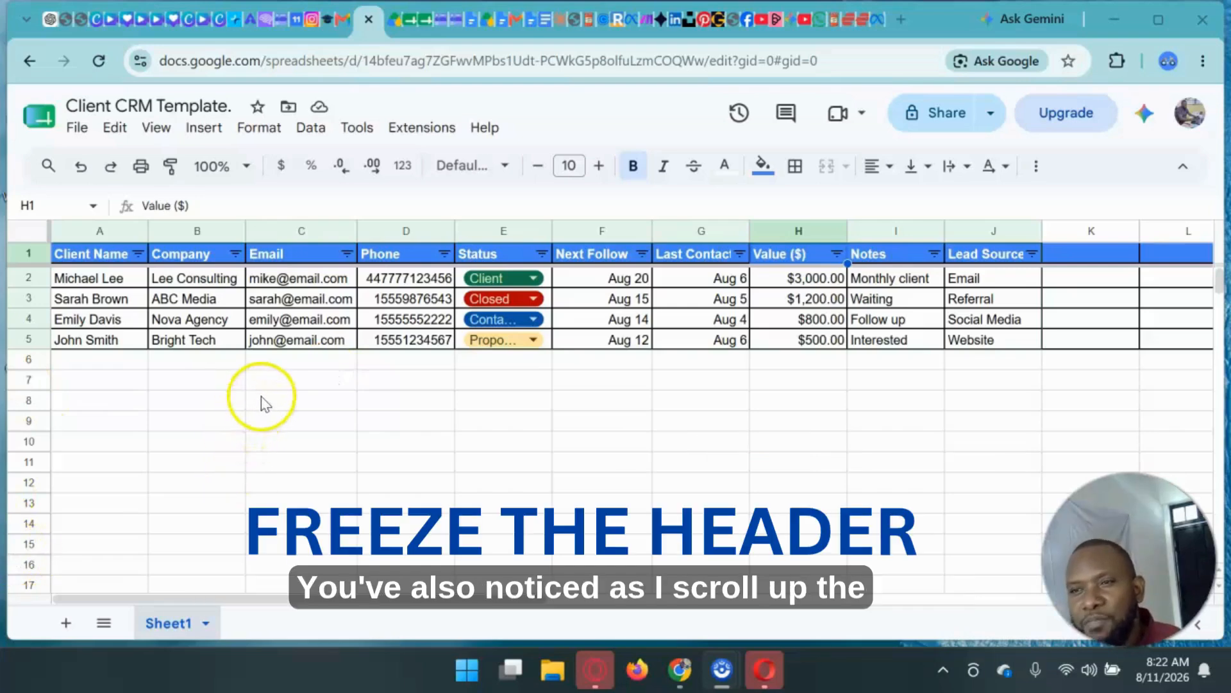
Step: Examine how the header row behaves when moving down and back up the sheet
scroll(263, 404, down, 5)
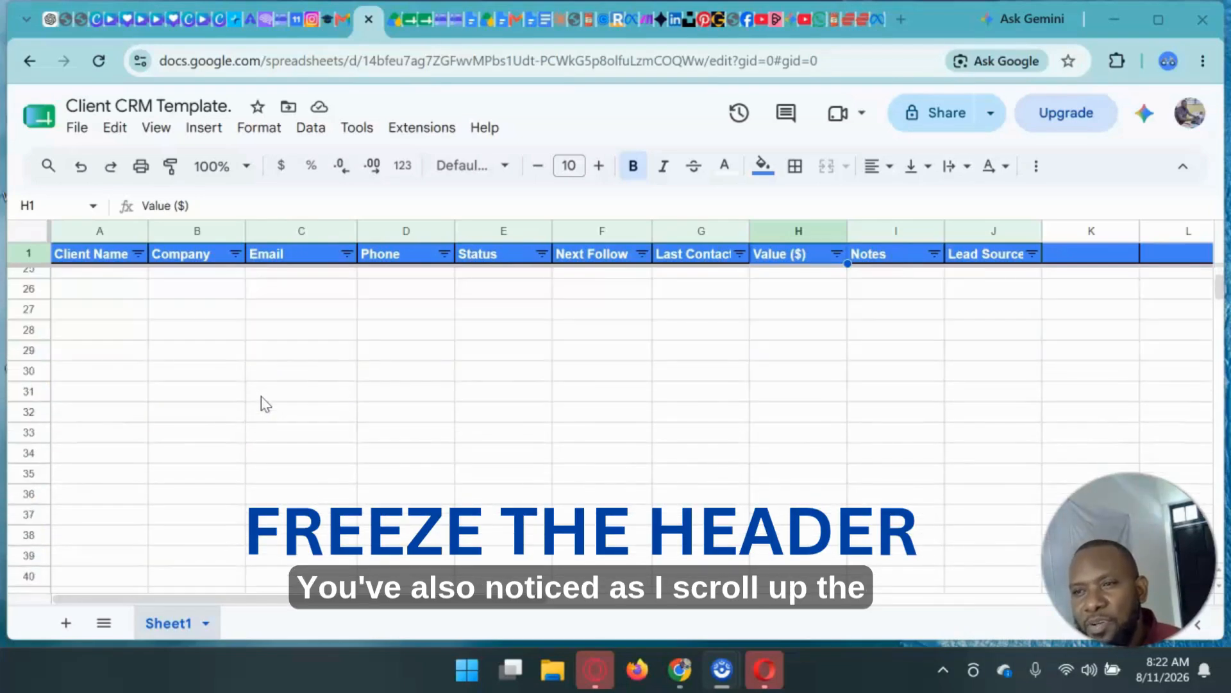
scroll(263, 404, up, 5)
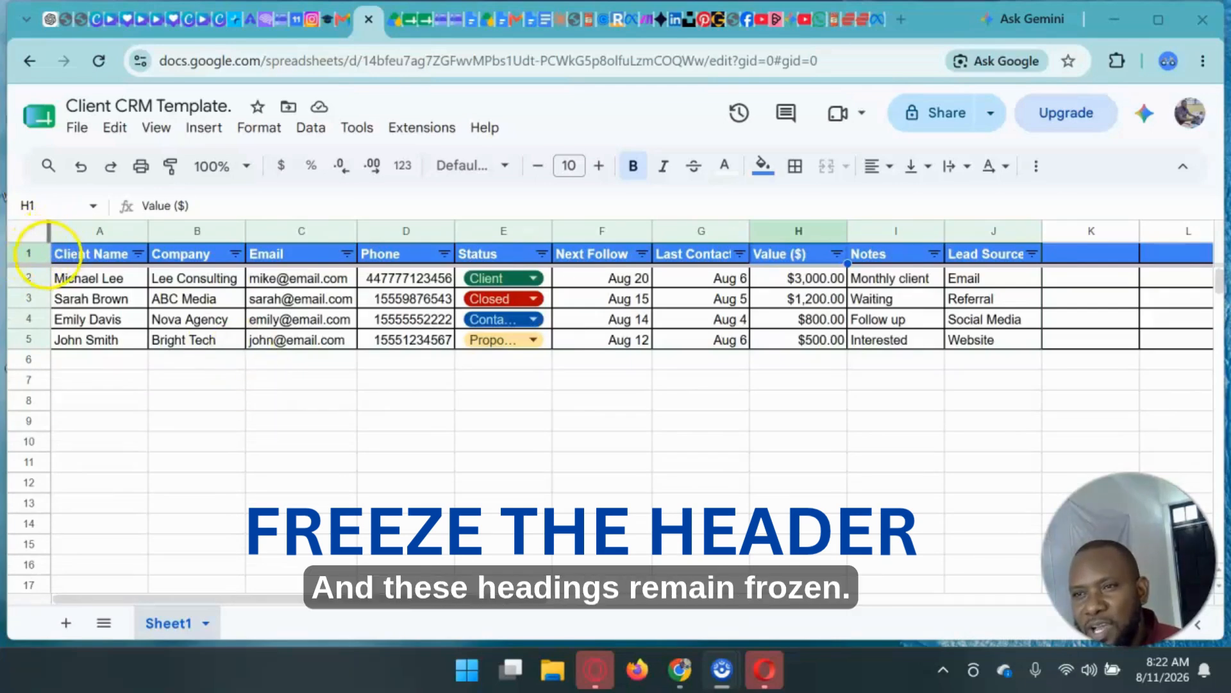
scroll(322, 388, down, 8)
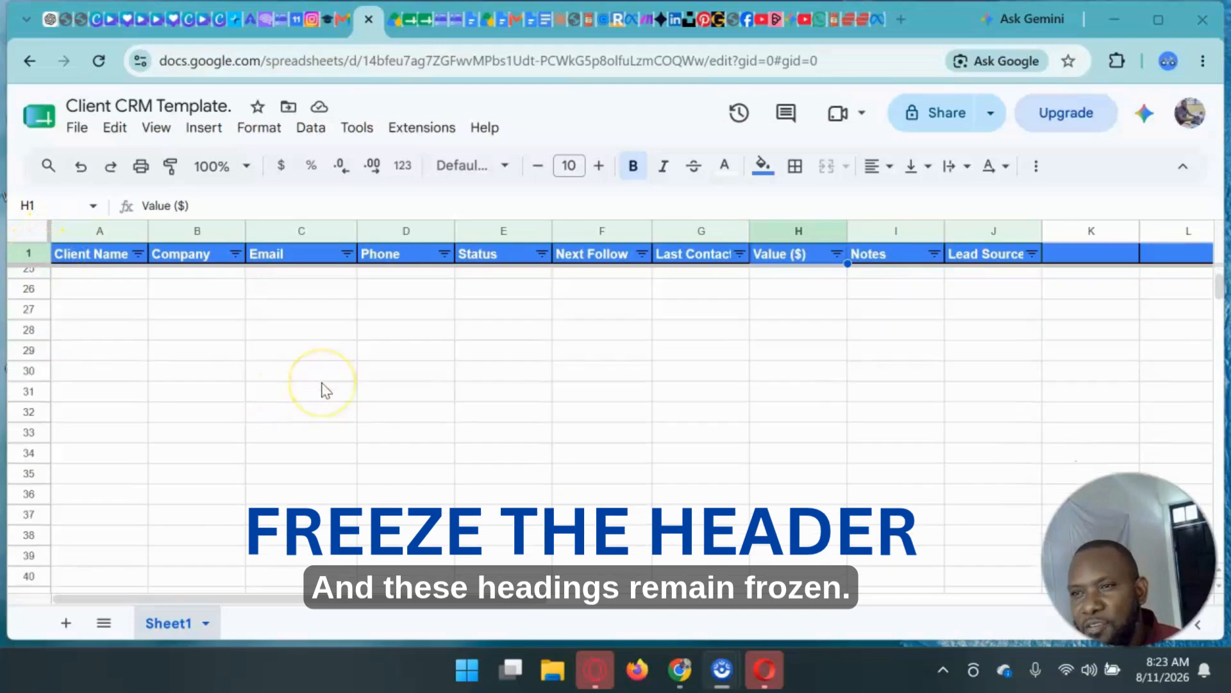
scroll(326, 389, up, 8)
scroll(326, 390, down, 8)
scroll(326, 390, up, 8)
scroll(326, 389, down, 15)
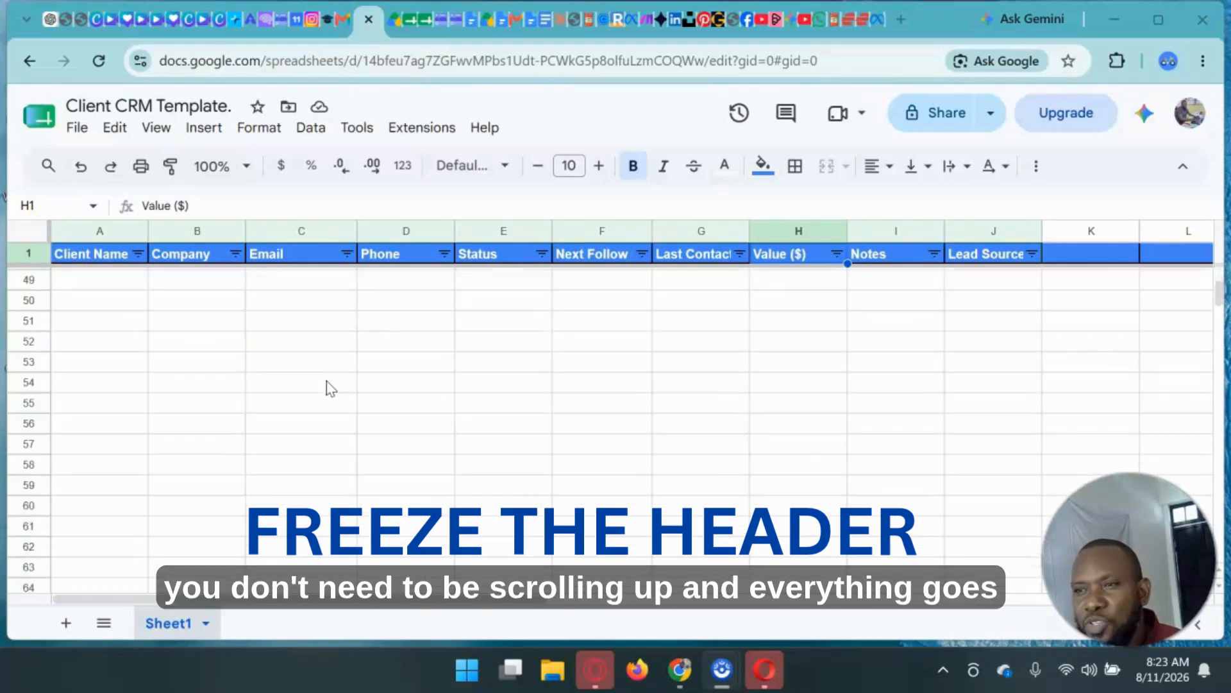
scroll(318, 381, up, 15)
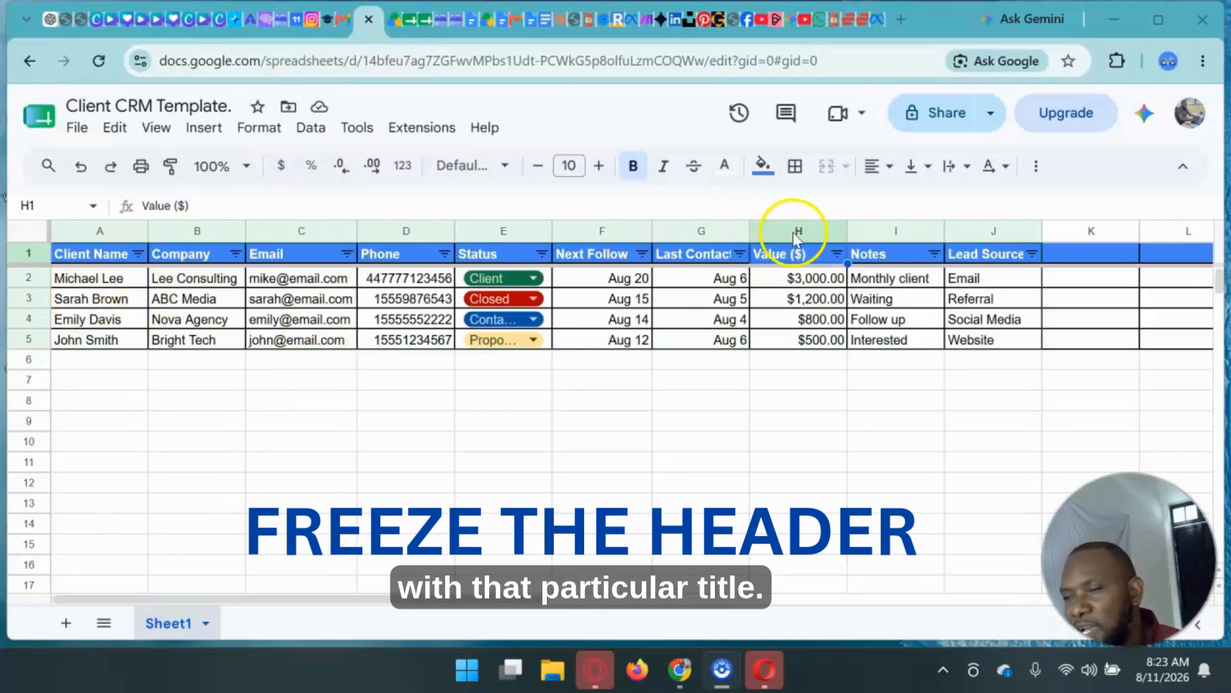
scroll(355, 393, down, 8)
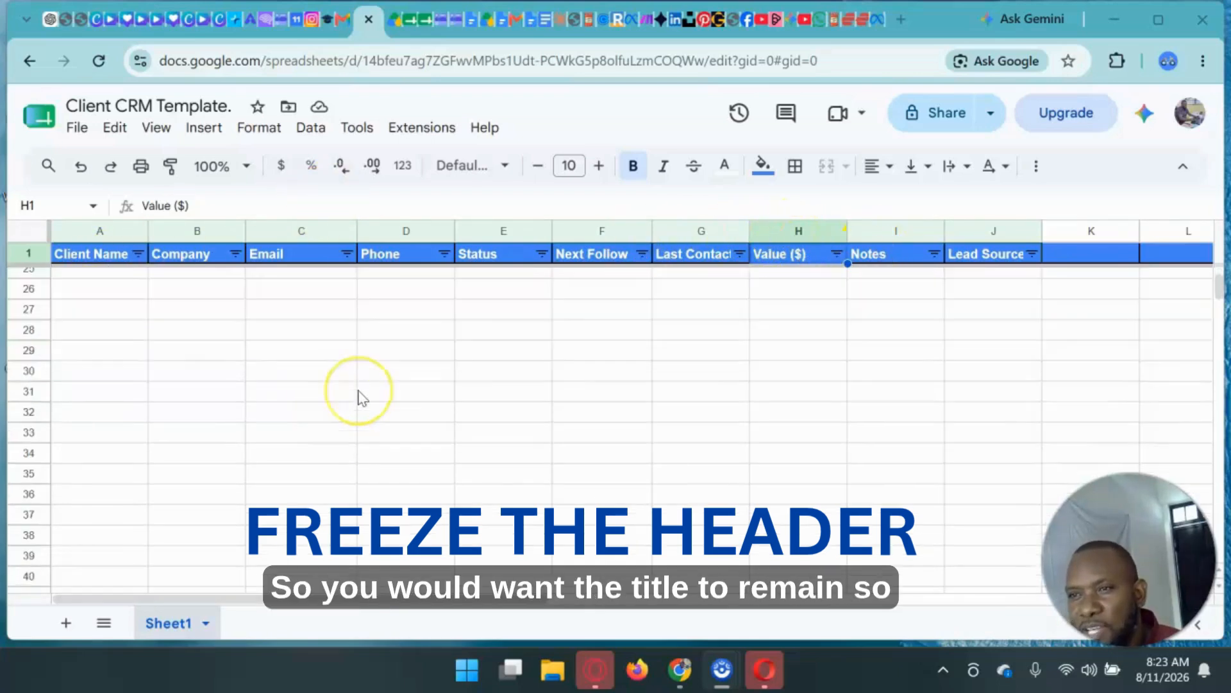
scroll(358, 398, up, 8)
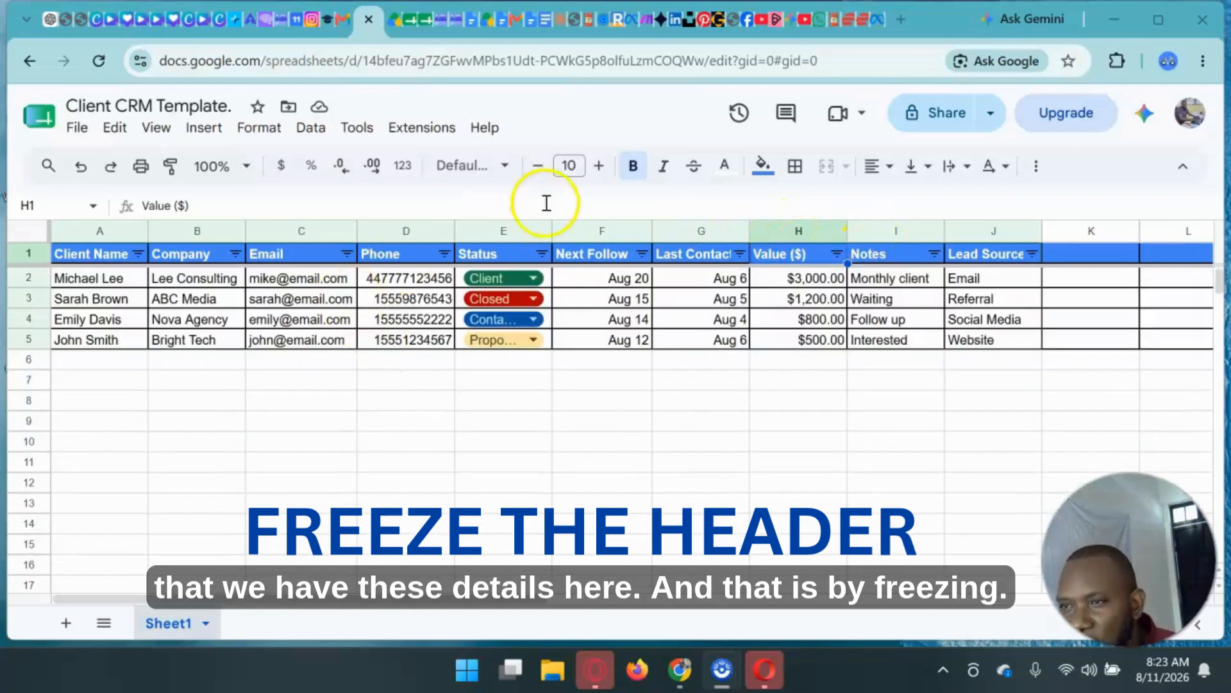
Step: Review the available row and column Freeze options without changing them, and recheck the header row further down the sheet
right_click(32, 259)
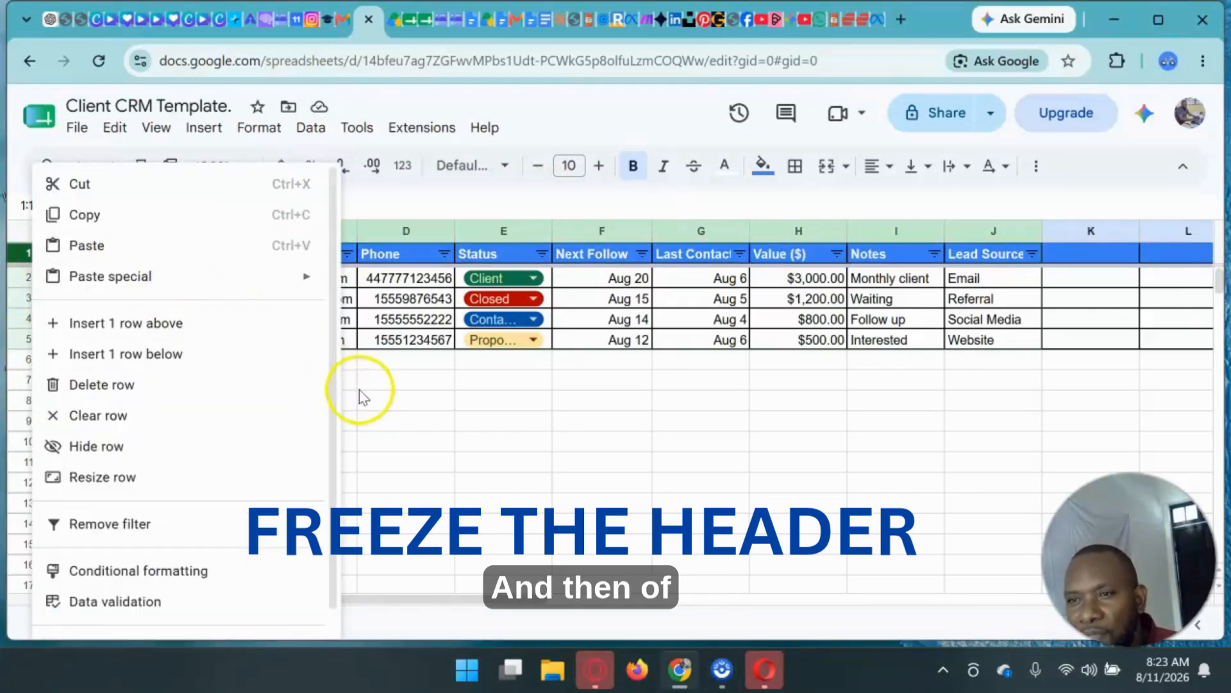
click(412, 418)
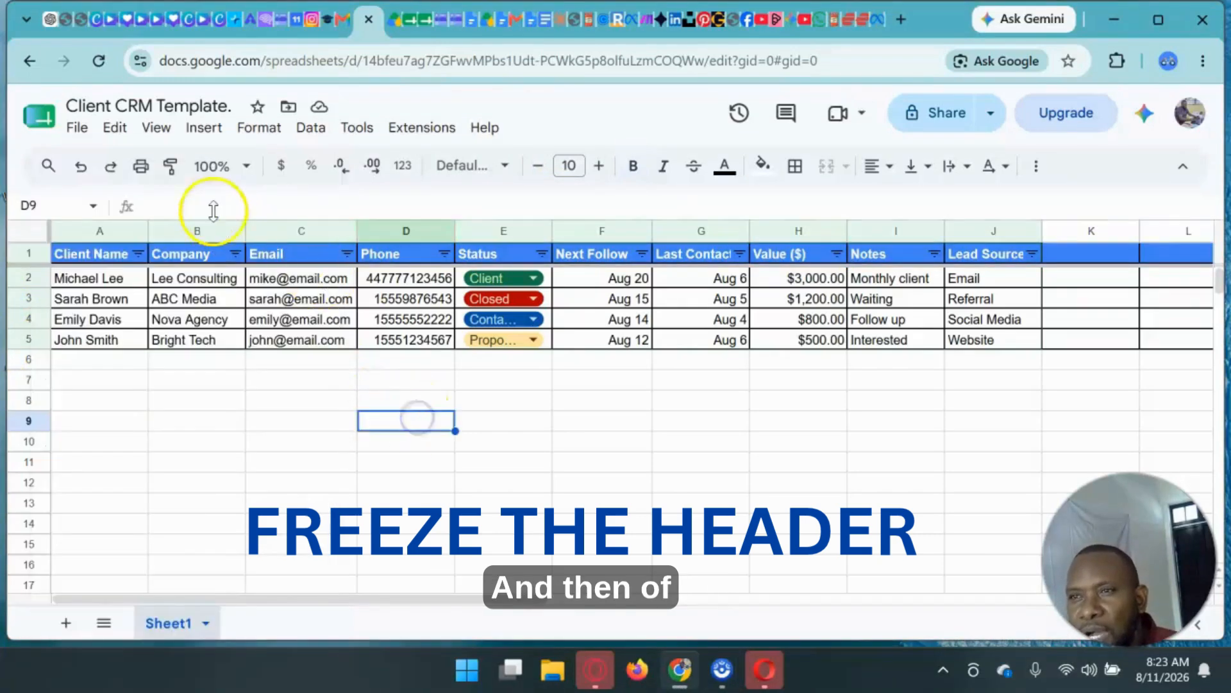
click(157, 130)
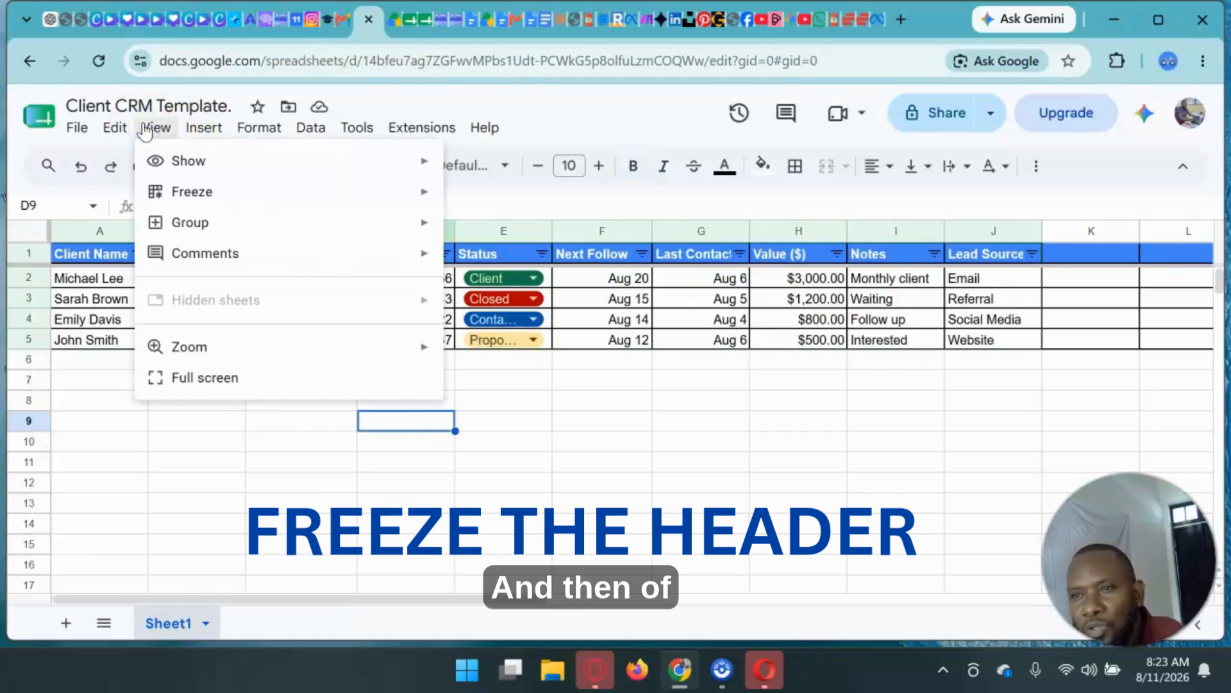
click(184, 200)
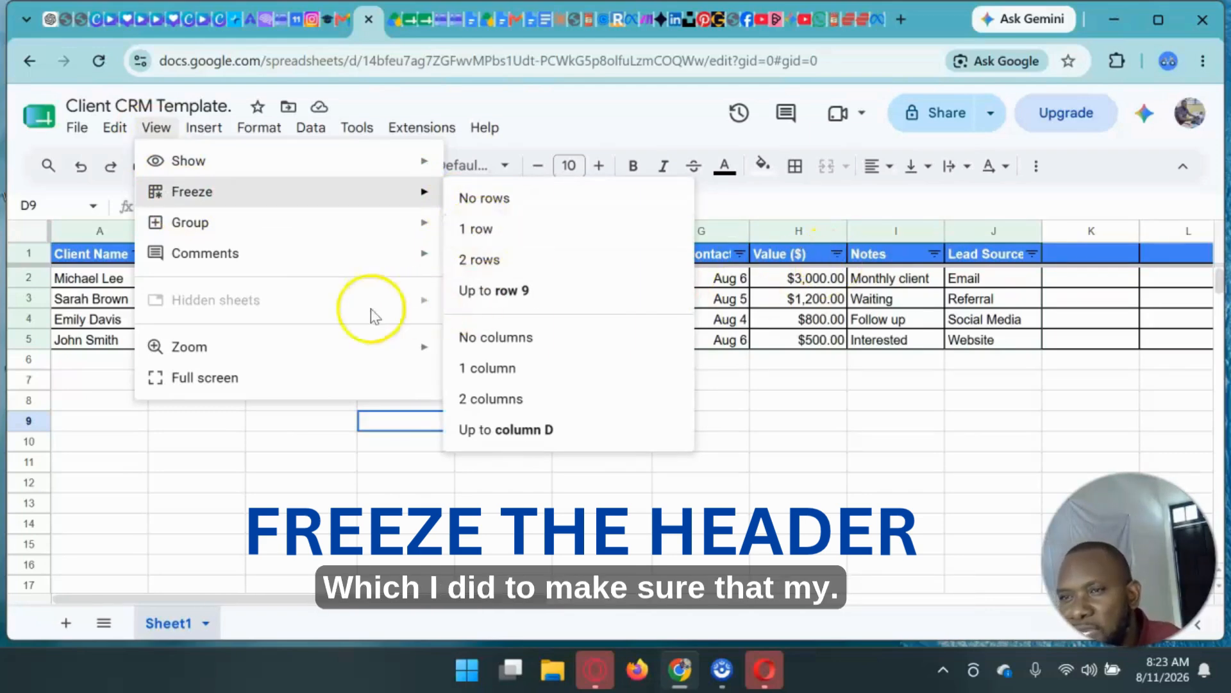
click(197, 486)
scroll(284, 311, down, 8)
scroll(287, 312, up, 8)
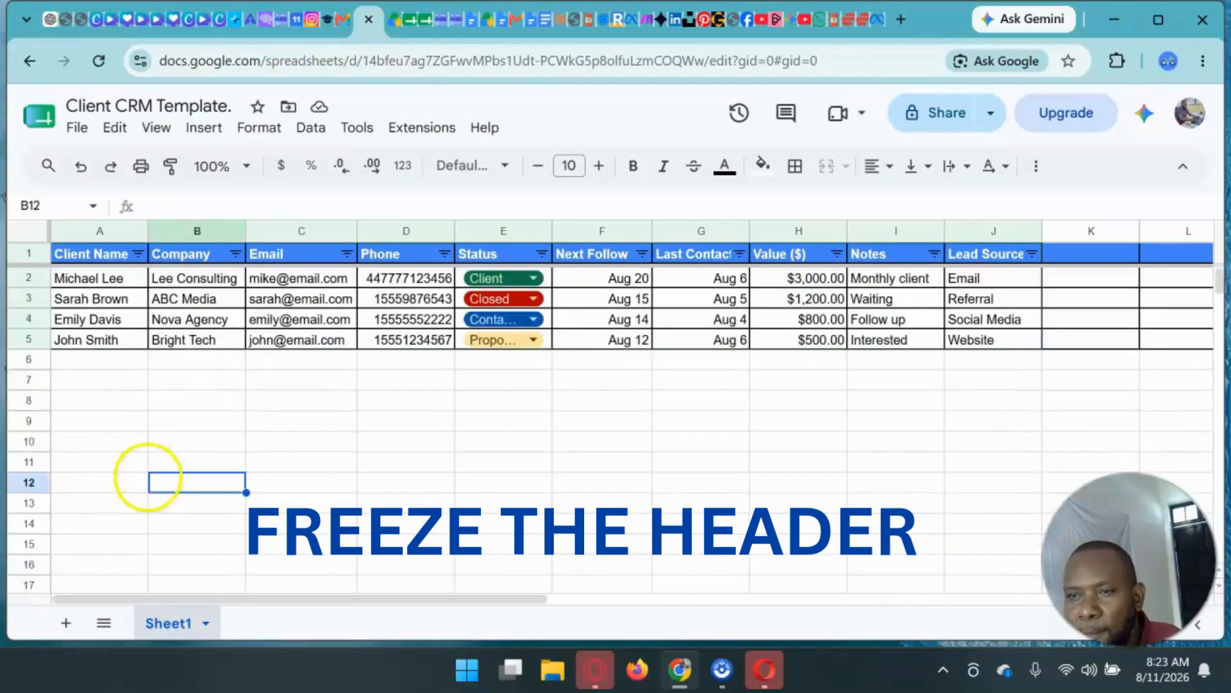